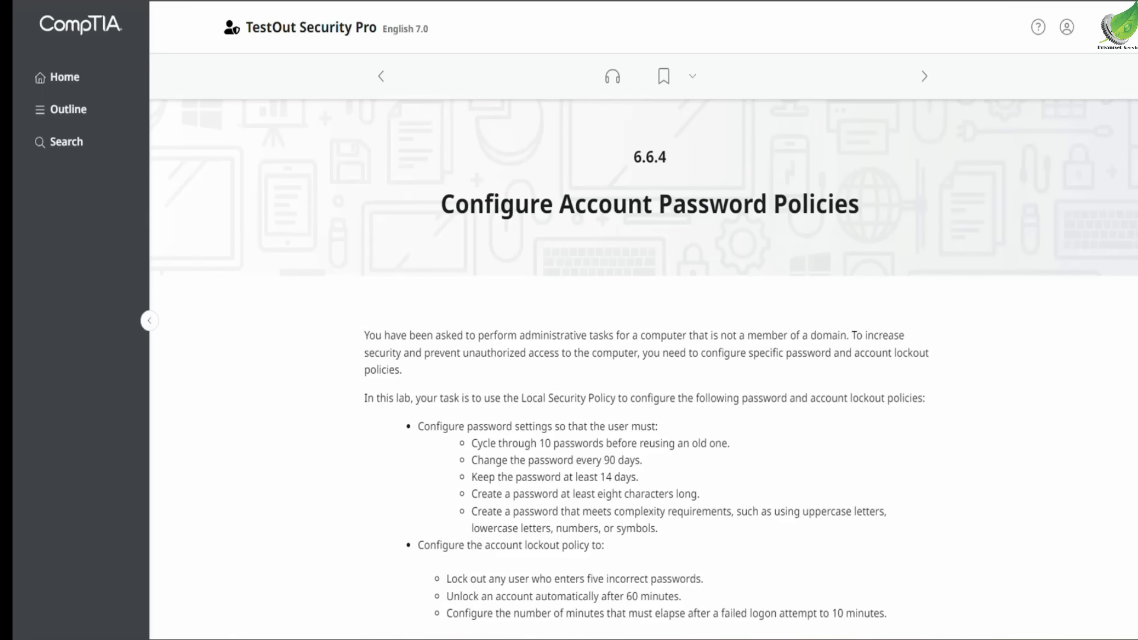
# Start the Configure Account Password Policies lab and open Local Security Policy from the Windows Administrative Tools
pyautogui.scroll(-3, 810, 166)
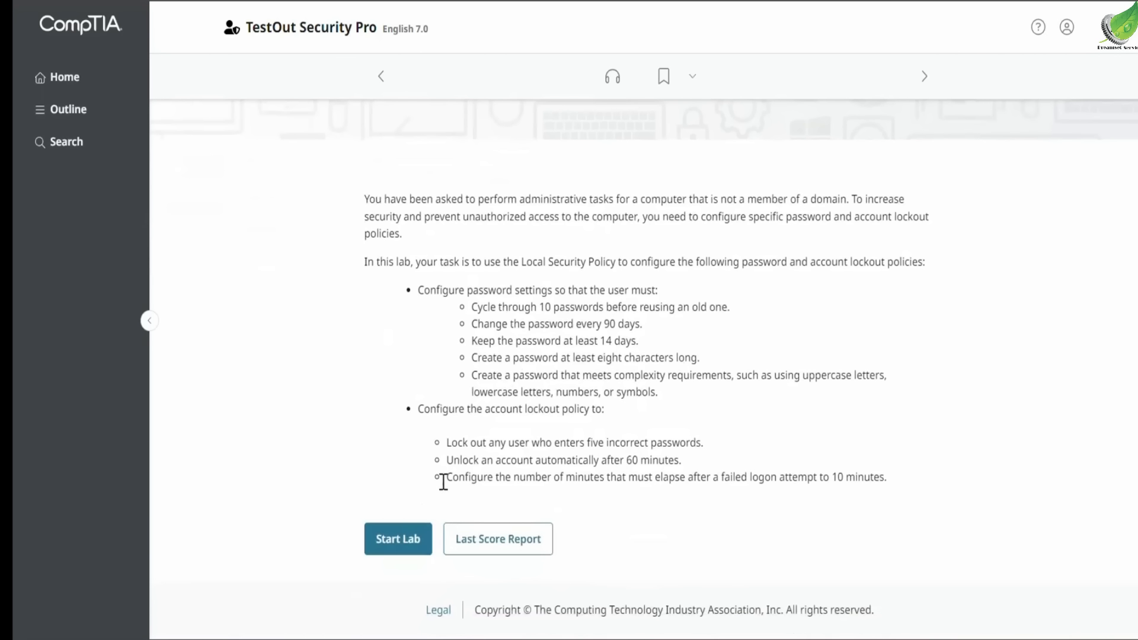
pyautogui.click(401, 541)
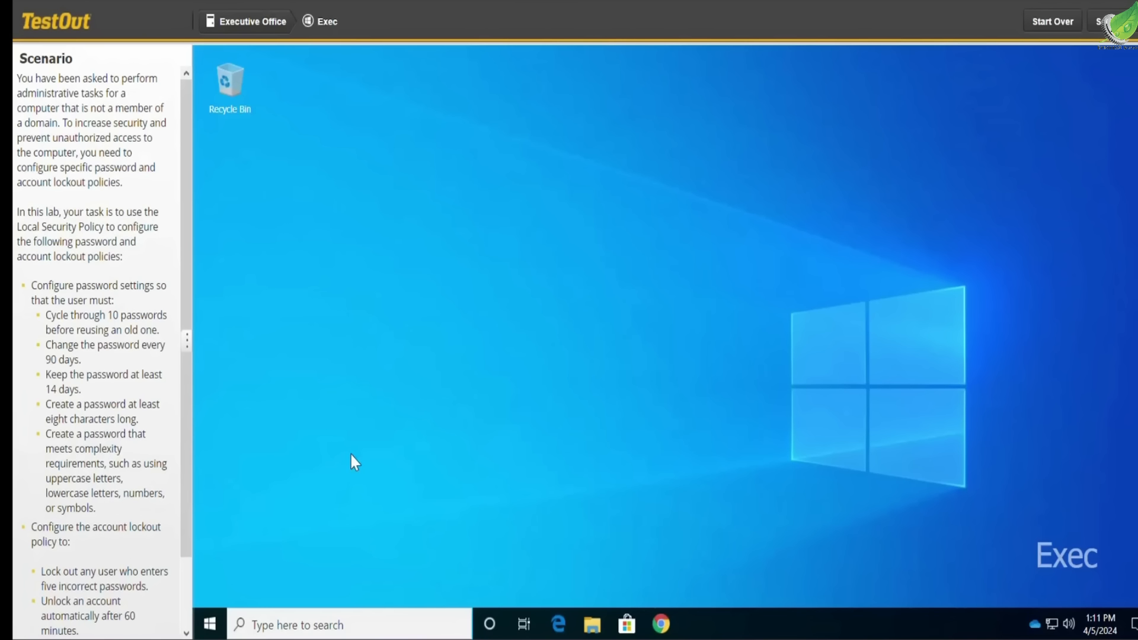
pyautogui.click(212, 614)
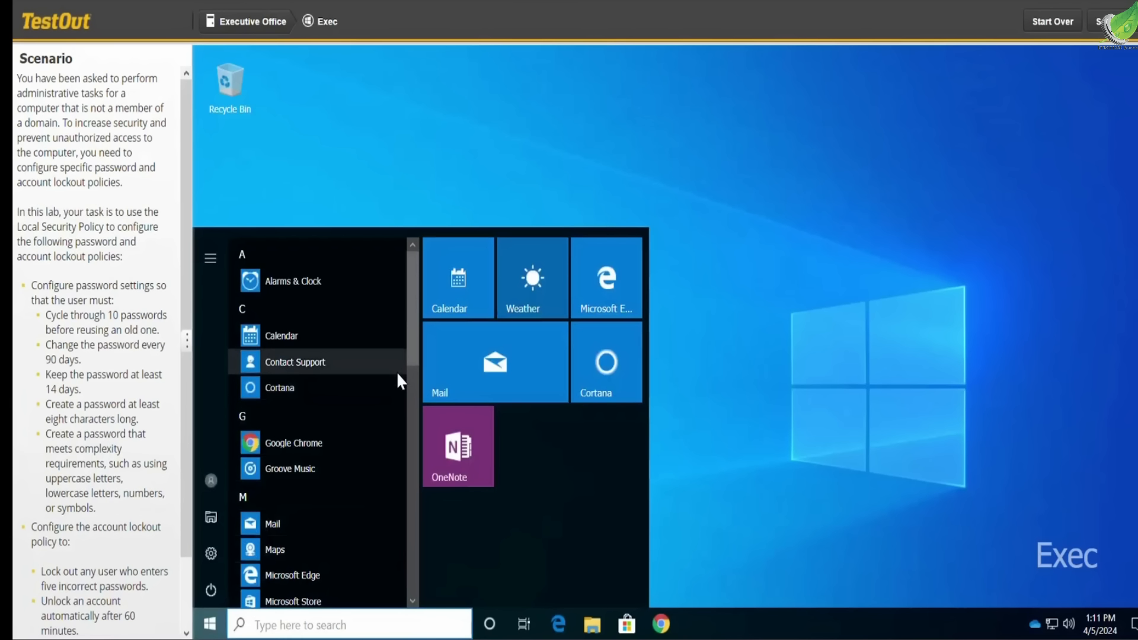
pyautogui.moveTo(411, 351); pyautogui.dragTo(371, 577)
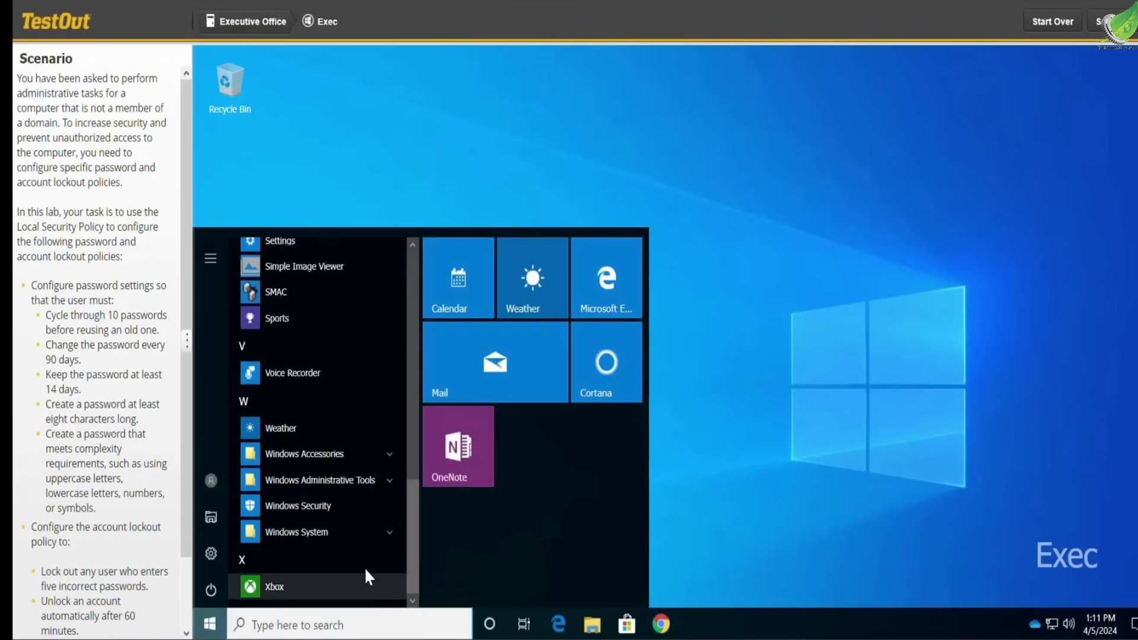
pyautogui.click(318, 483)
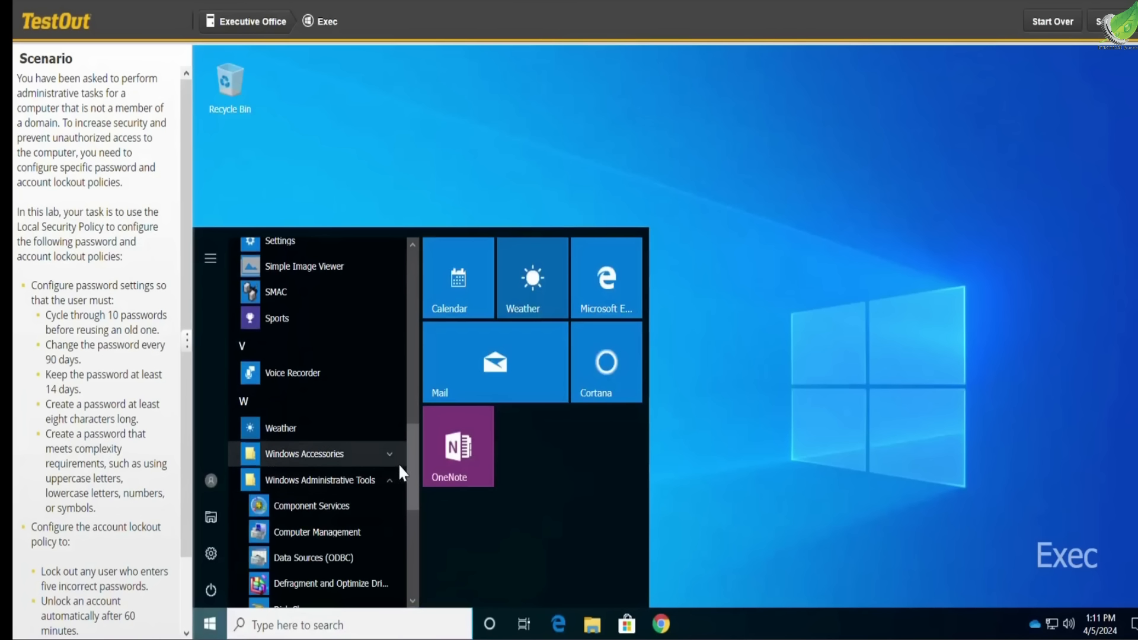
pyautogui.moveTo(410, 461); pyautogui.dragTo(401, 521)
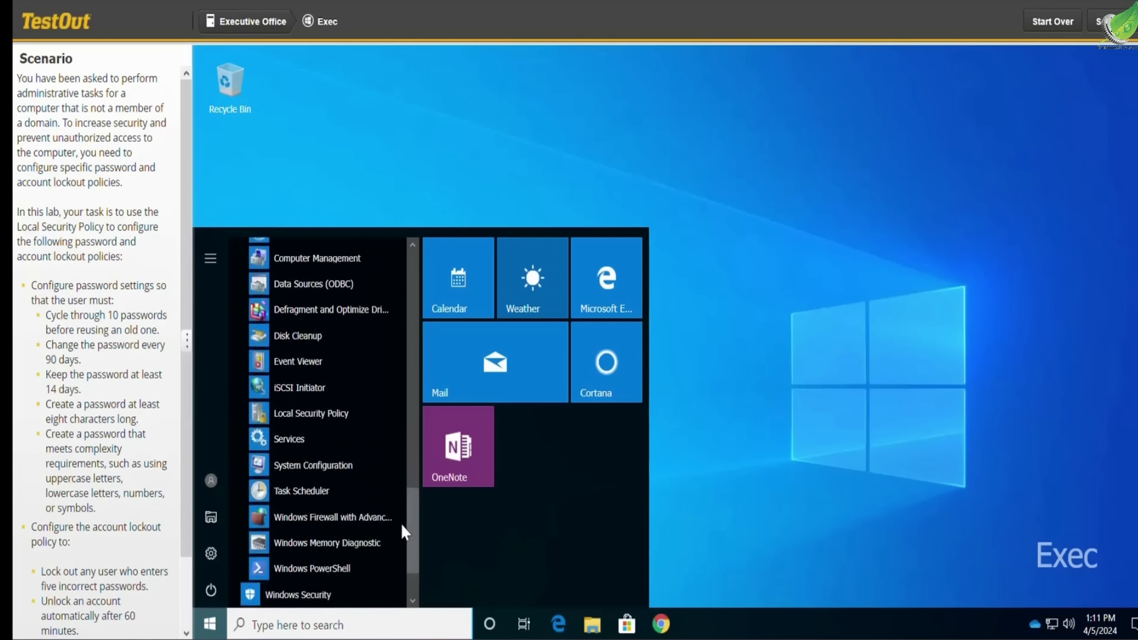
pyautogui.click(353, 418)
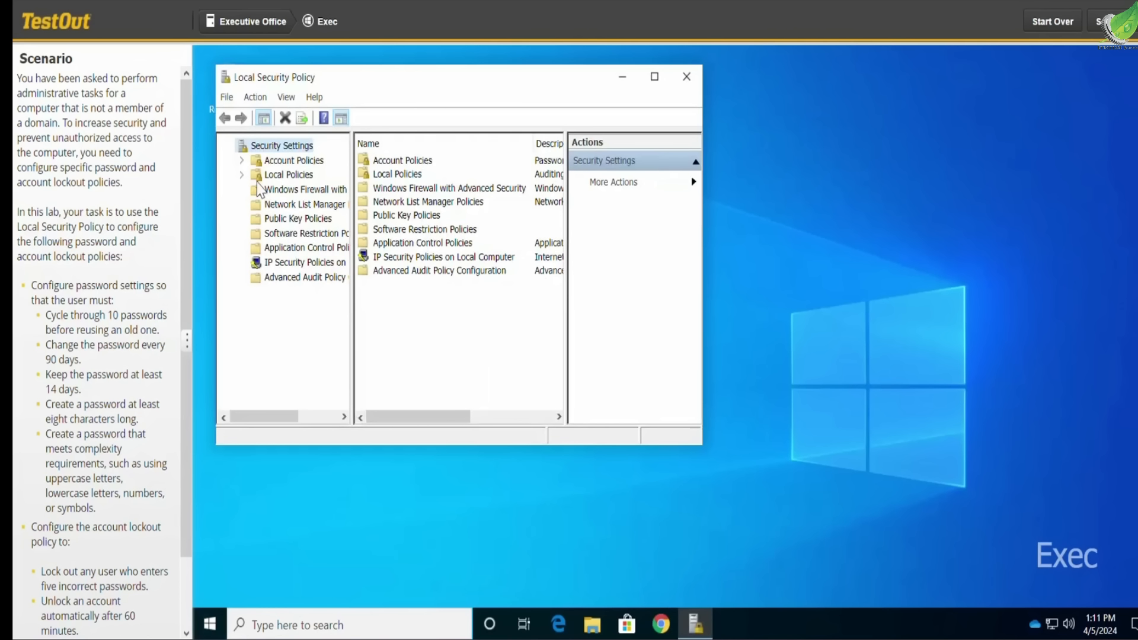
# In the Password Policy under Account Policies, set Enforce password history to 10 passwords remembered and apply it
pyautogui.click(241, 160)
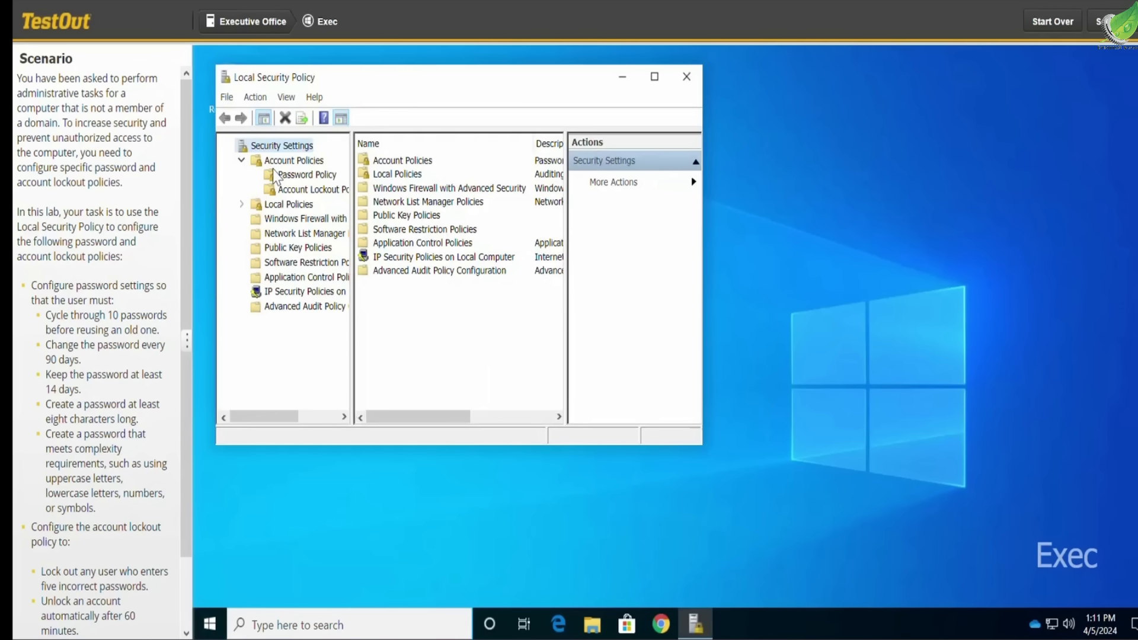
pyautogui.click(296, 176)
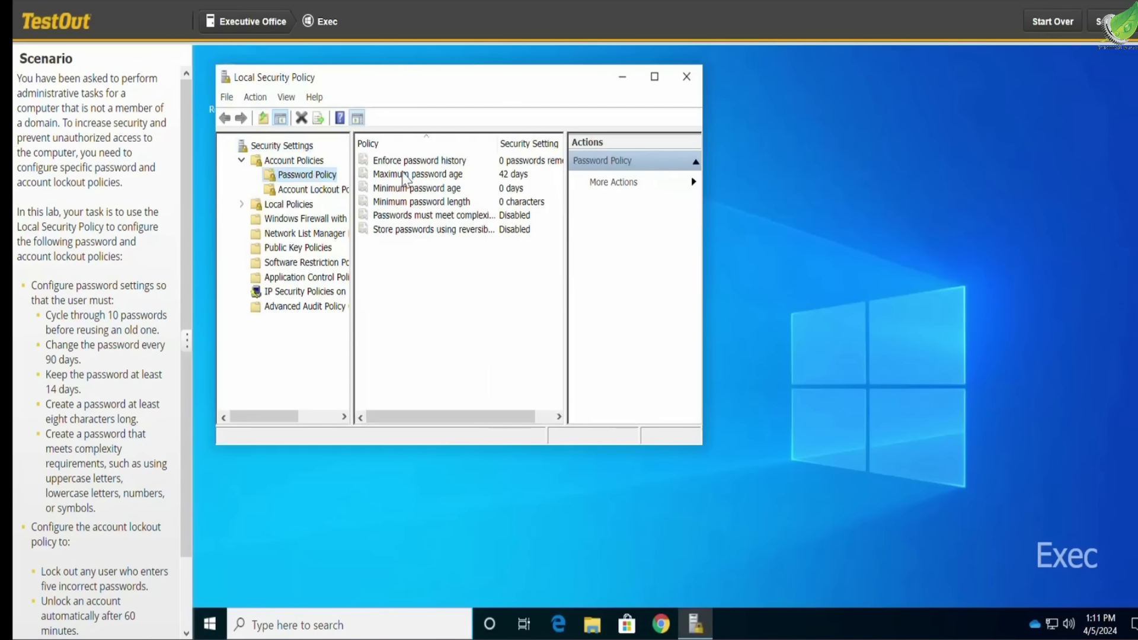
pyautogui.click(427, 161)
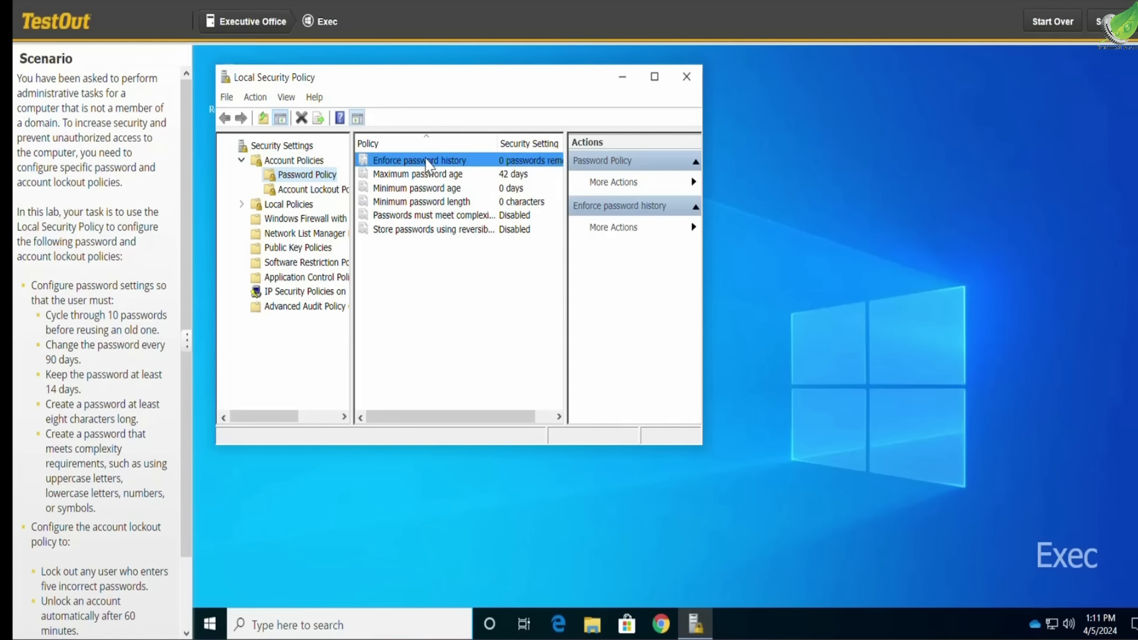
pyautogui.doubleClick(427, 161)
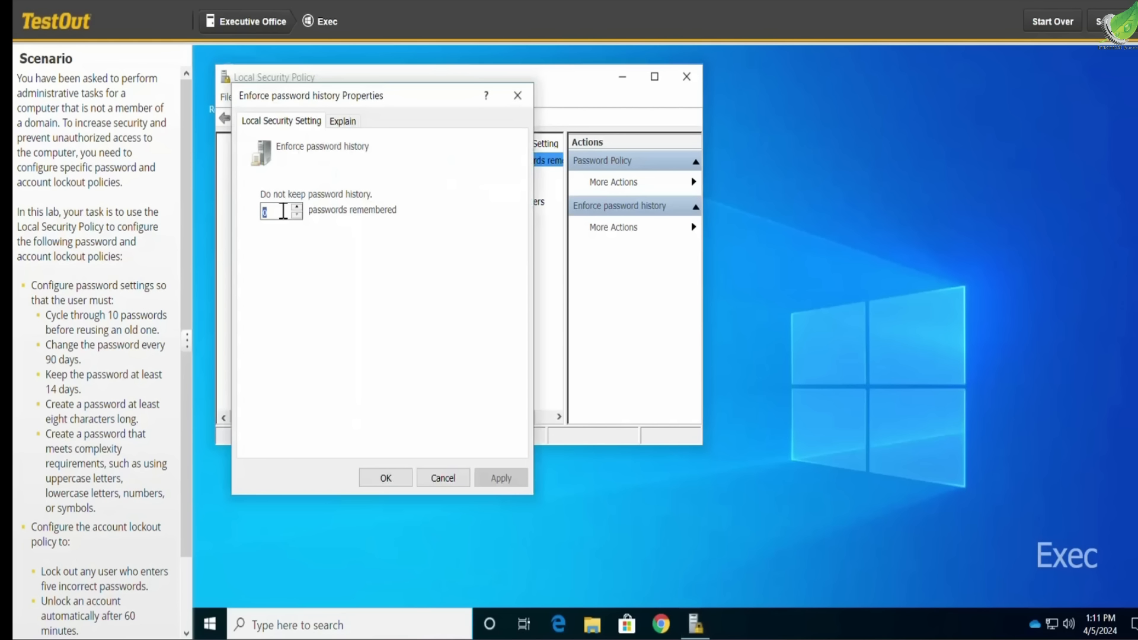
pyautogui.write('1')
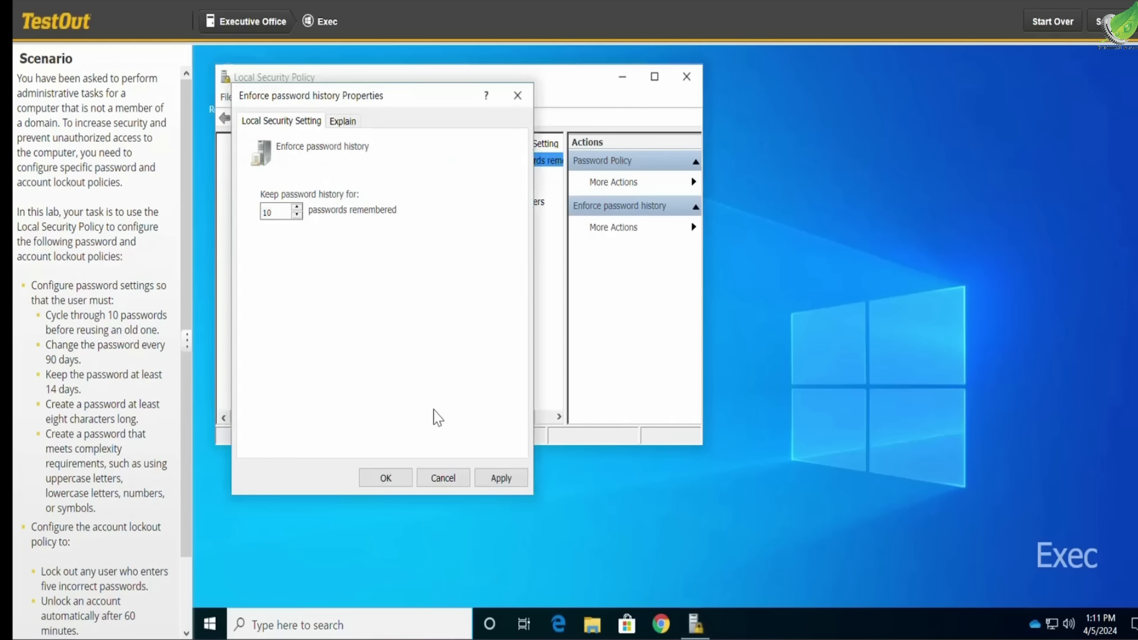
pyautogui.click(493, 475)
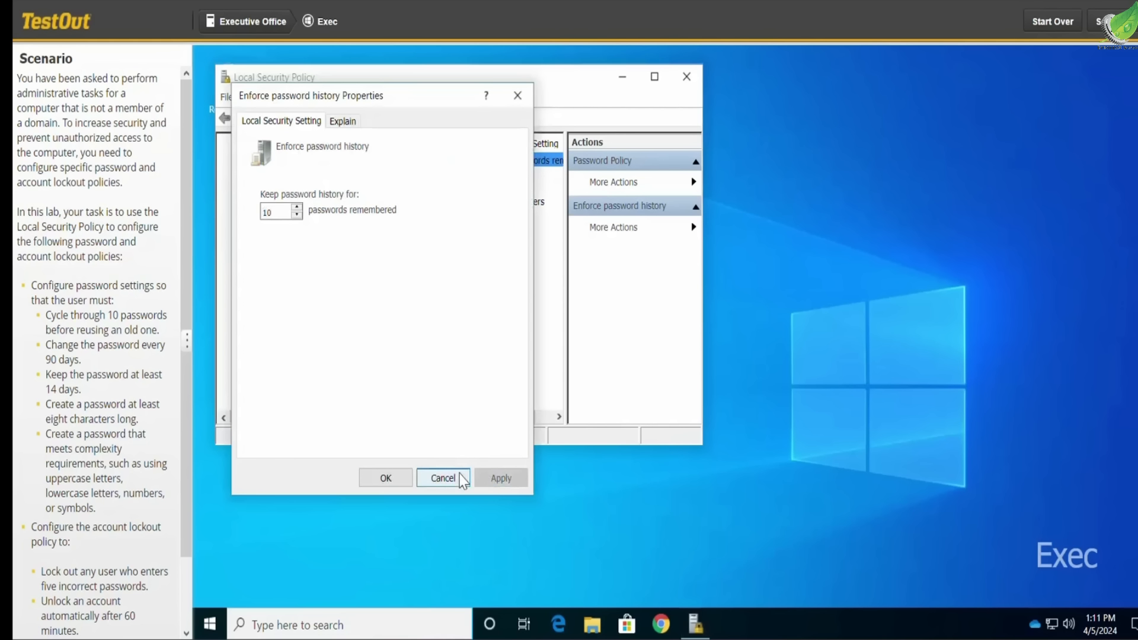
pyautogui.click(385, 478)
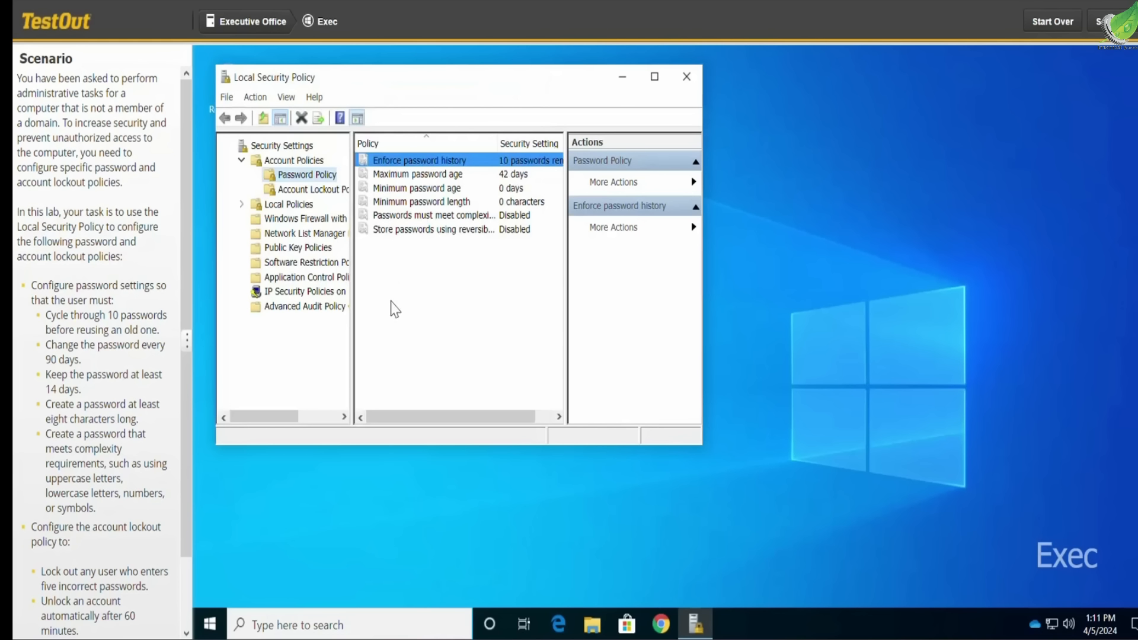
# Set the Maximum password age policy so that passwords expire in 90 days, and apply it
pyautogui.click(430, 175)
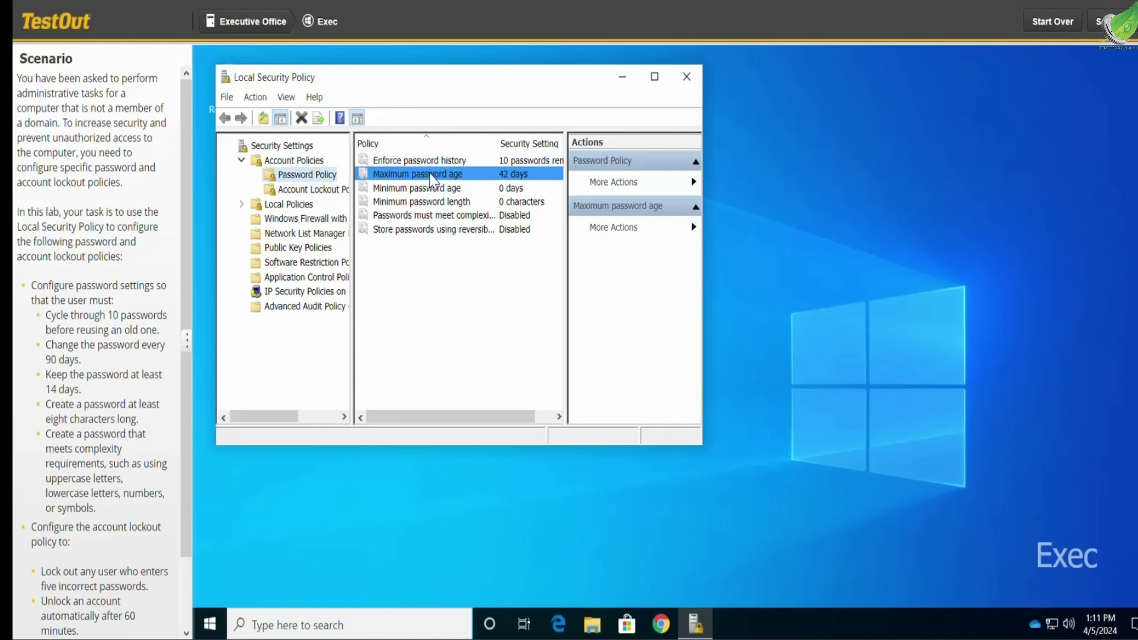
pyautogui.doubleClick(431, 176)
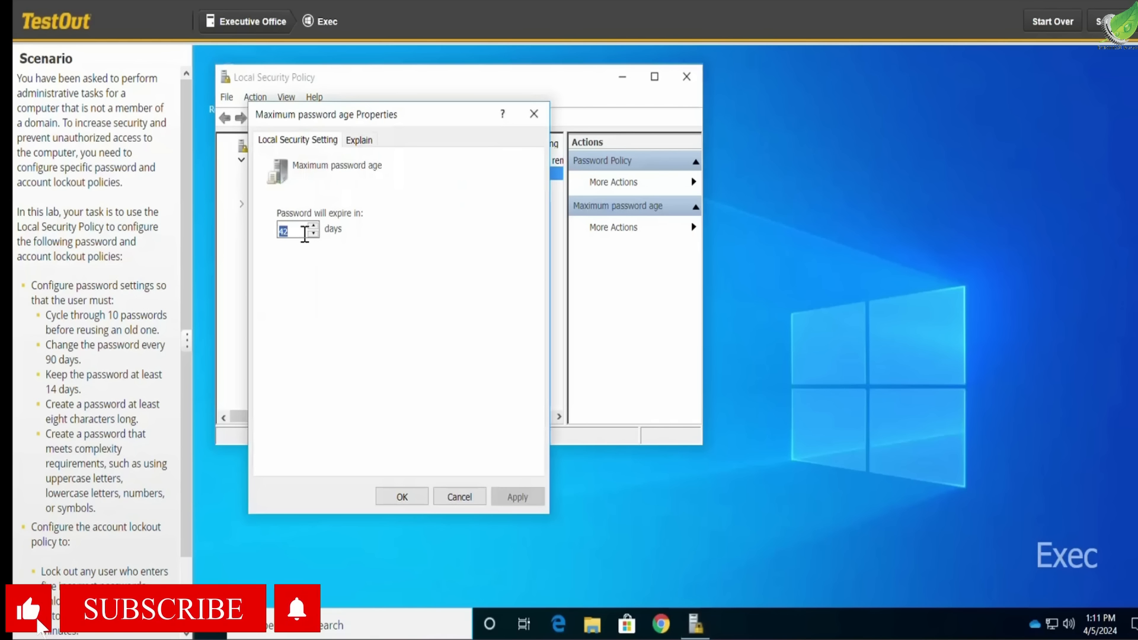
pyautogui.write('90')
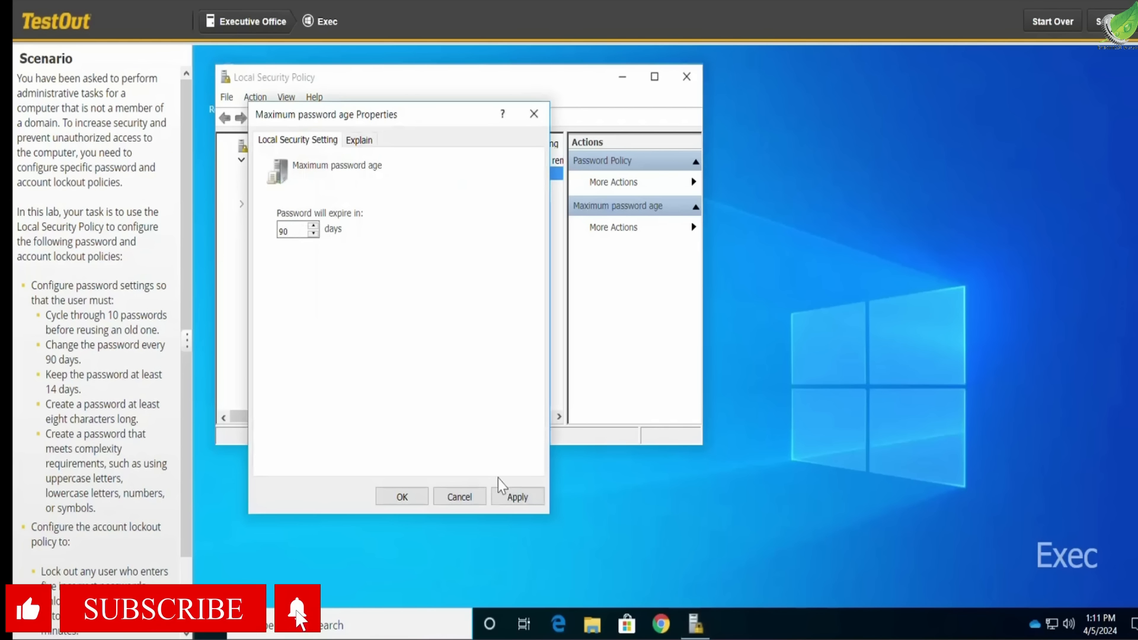
pyautogui.click(516, 497)
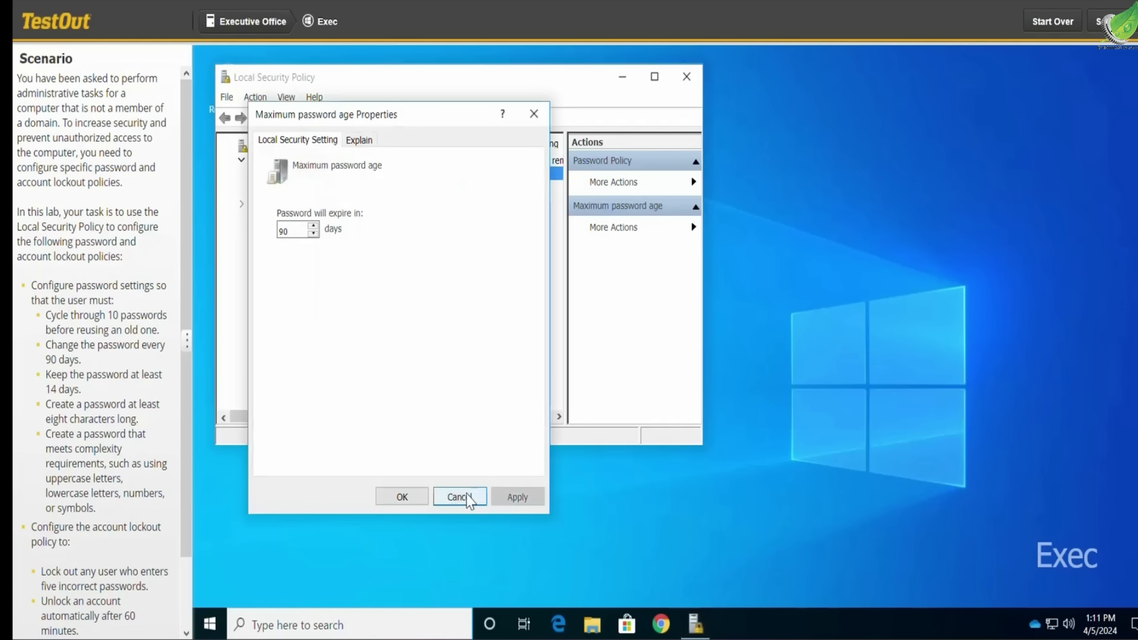
pyautogui.click(420, 498)
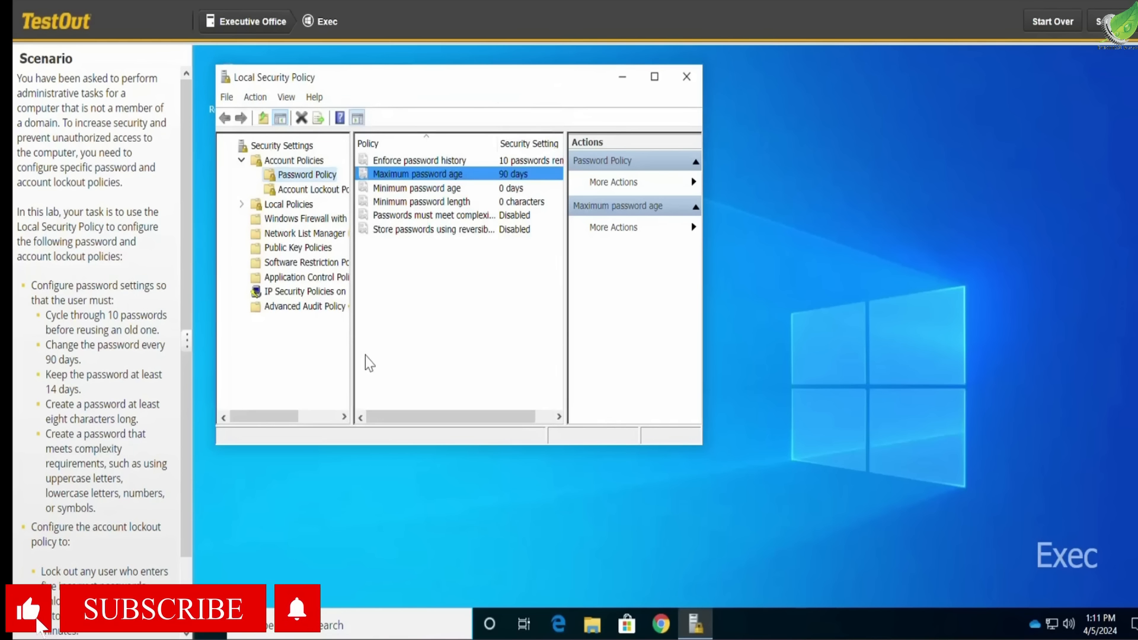
# Set the Minimum password age policy so that passwords can be changed after 14 days, and apply it
pyautogui.doubleClick(413, 188)
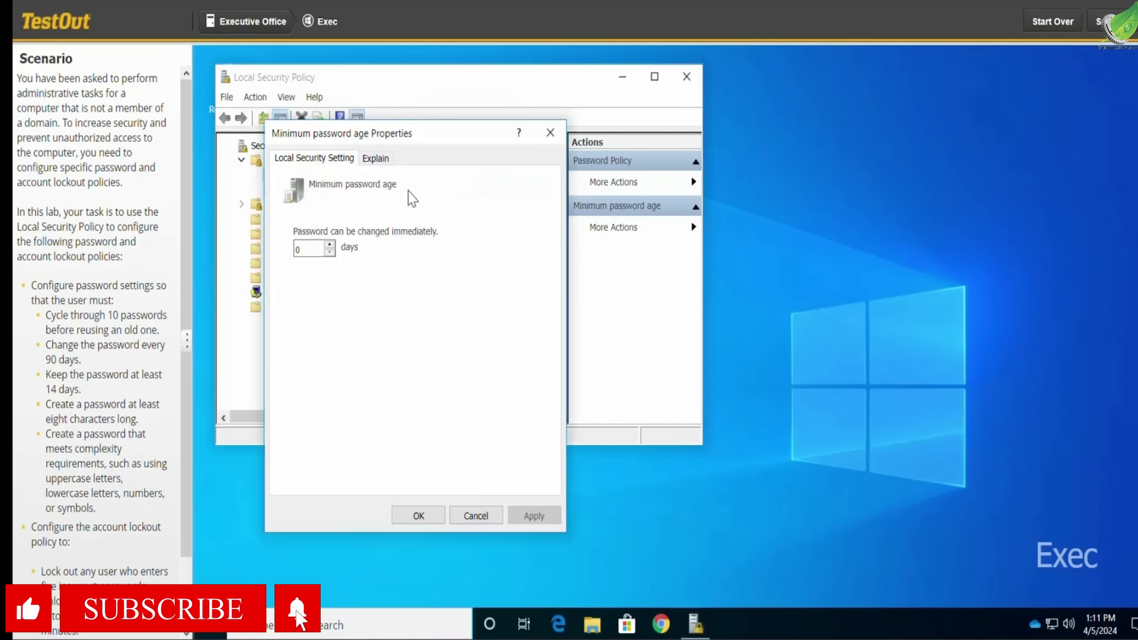
pyautogui.doubleClick(303, 244)
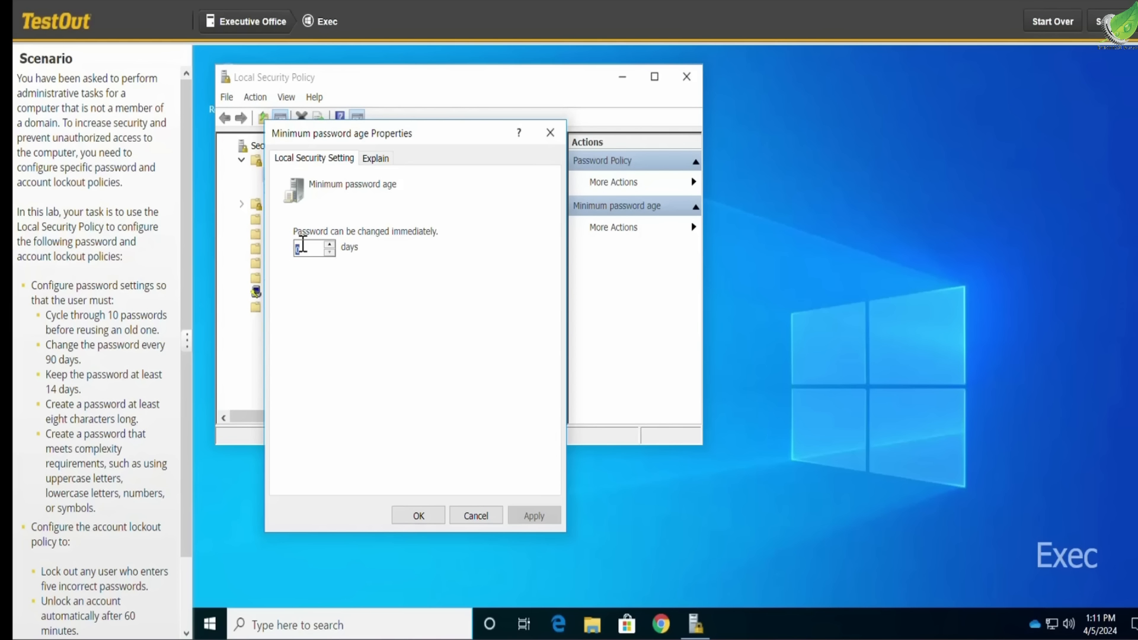
pyautogui.write('14')
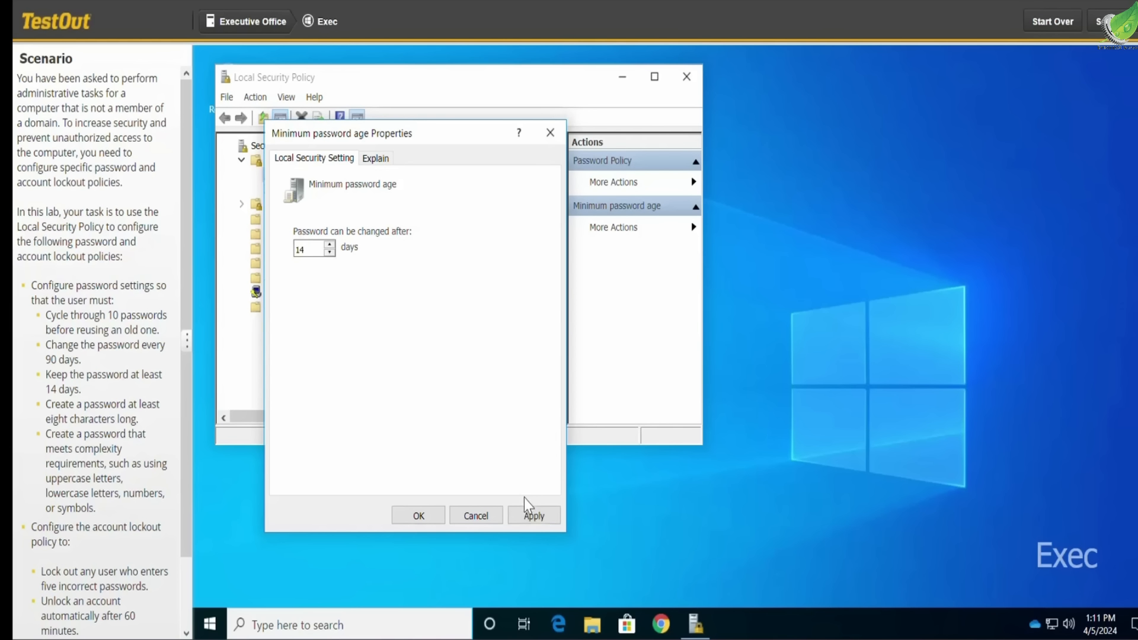
pyautogui.click(533, 517)
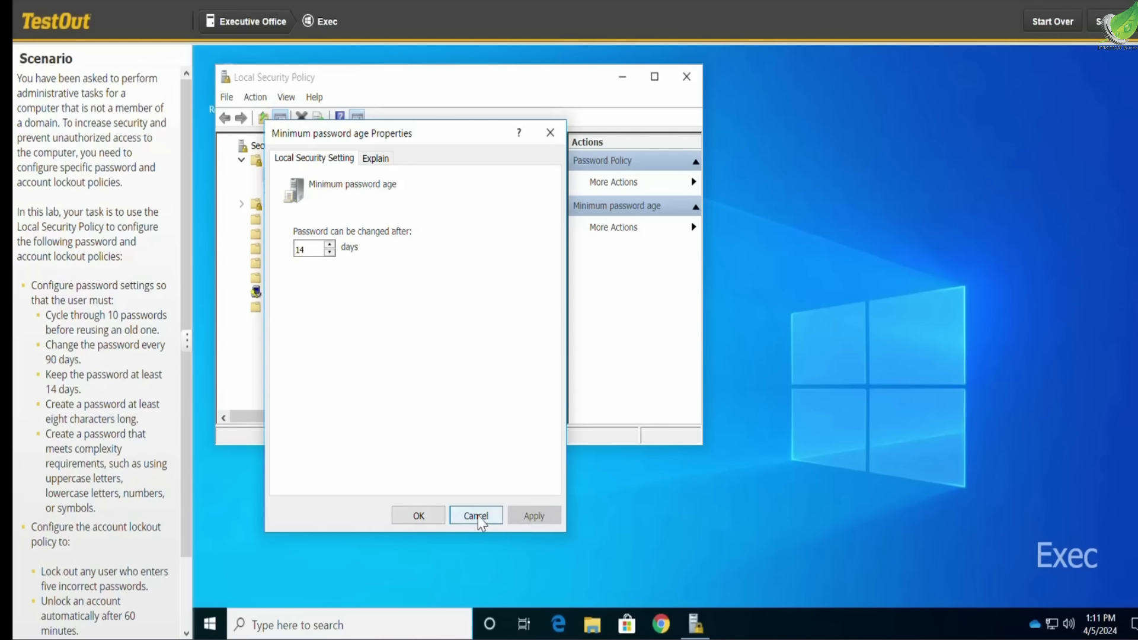
pyautogui.click(426, 517)
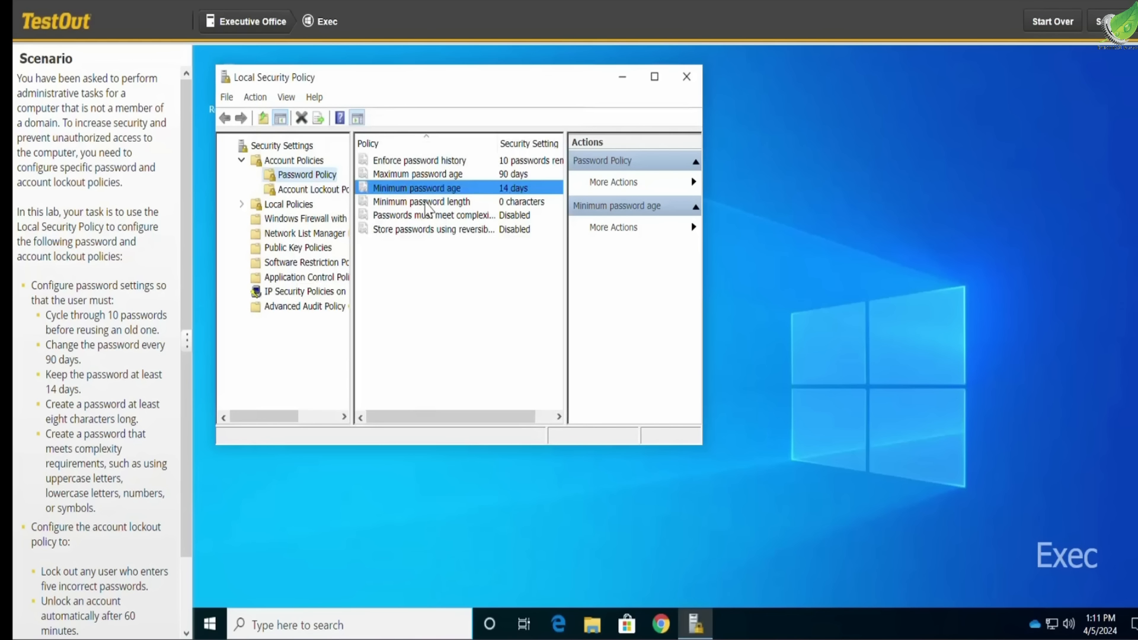
# Set the Minimum password length policy to at least 8 characters and apply it
pyautogui.doubleClick(425, 202)
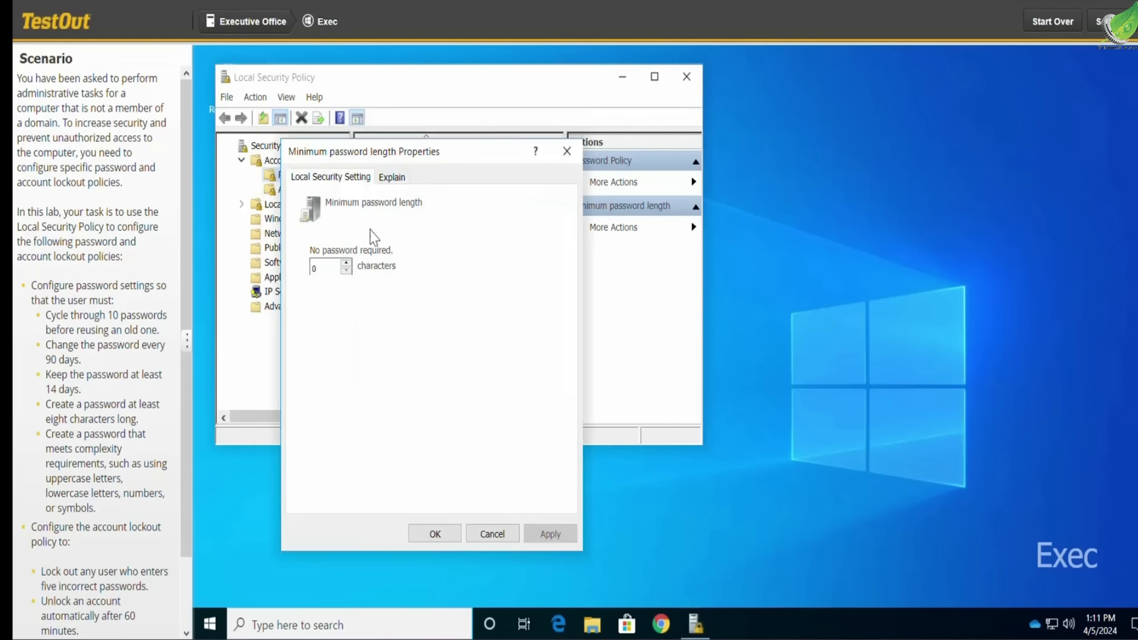
pyautogui.doubleClick(331, 272)
pyautogui.write('8')
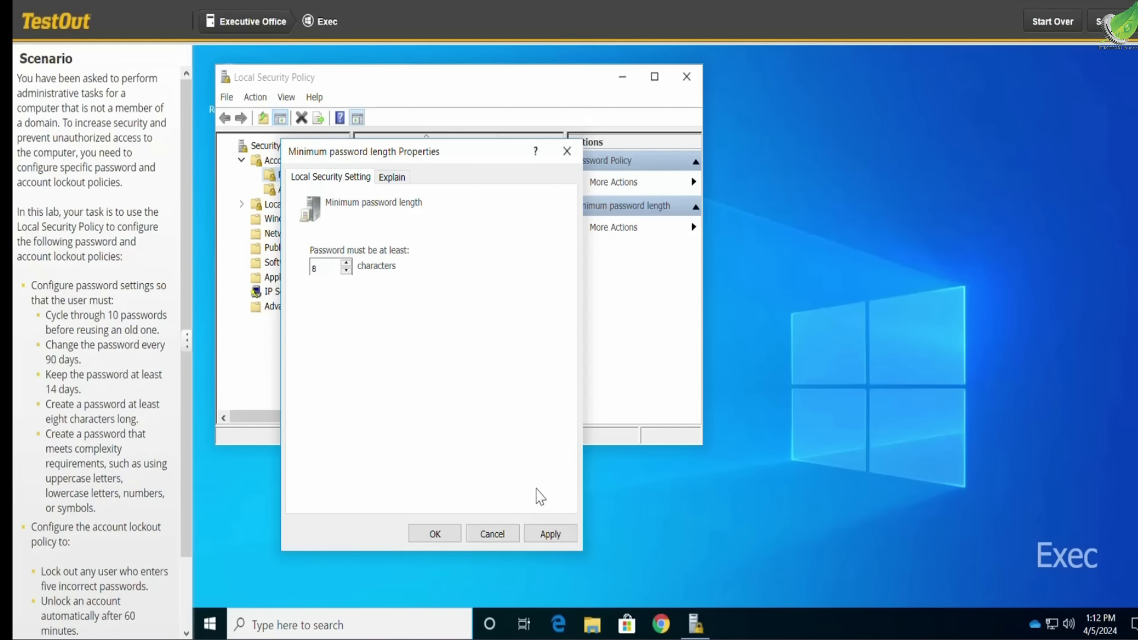
pyautogui.click(551, 534)
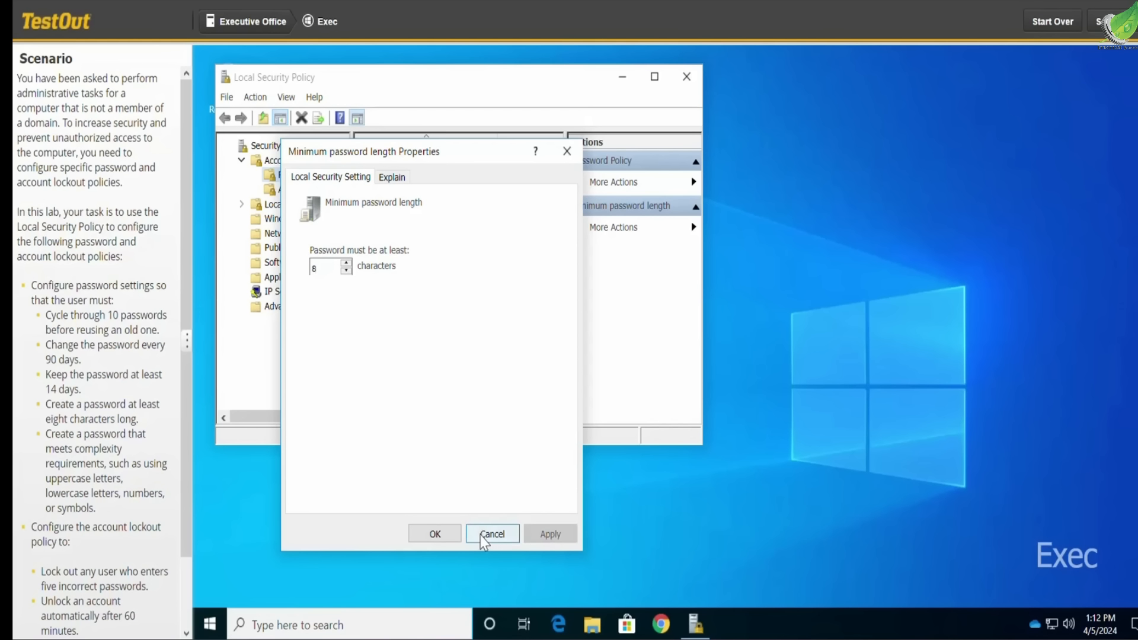
pyautogui.click(455, 537)
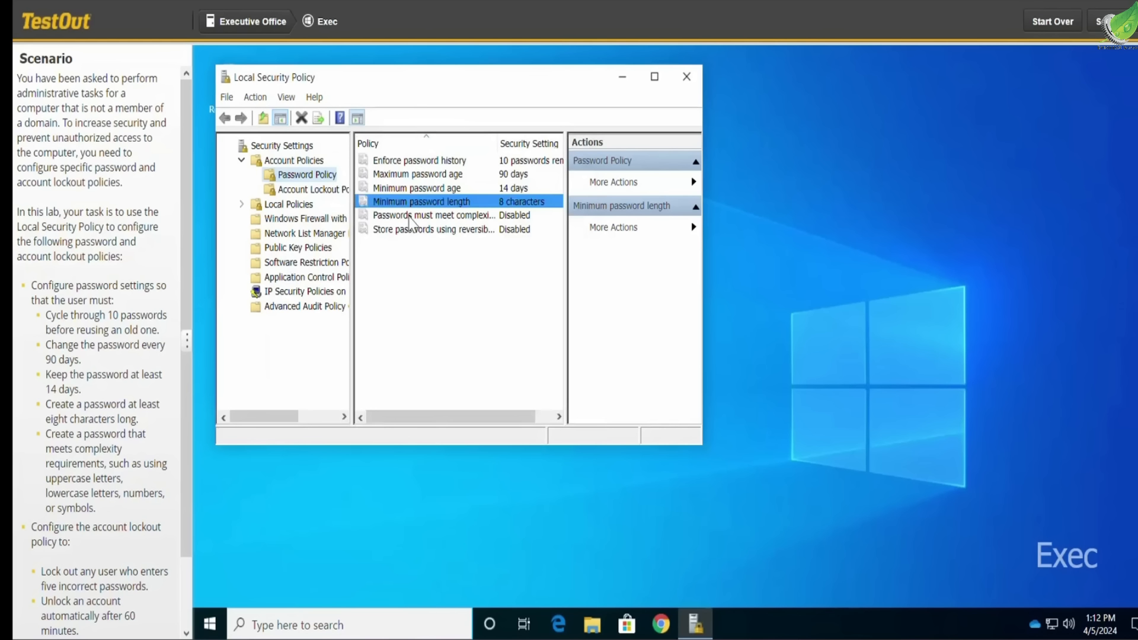
# Enable the policy requiring passwords to meet complexity requirements and apply it
pyautogui.doubleClick(409, 216)
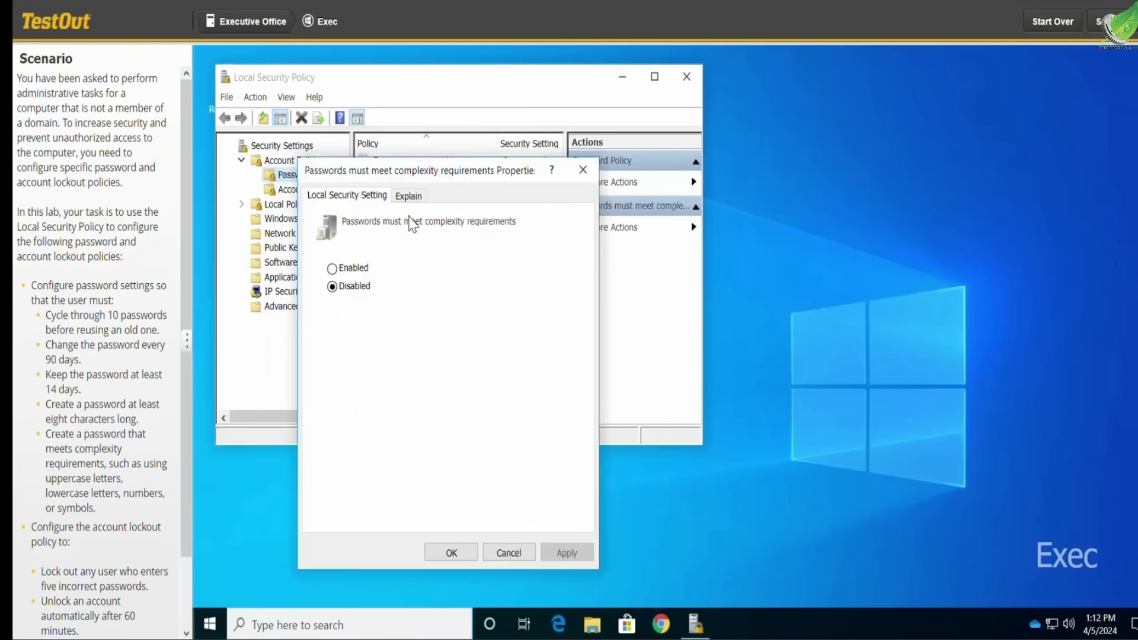
pyautogui.click(333, 268)
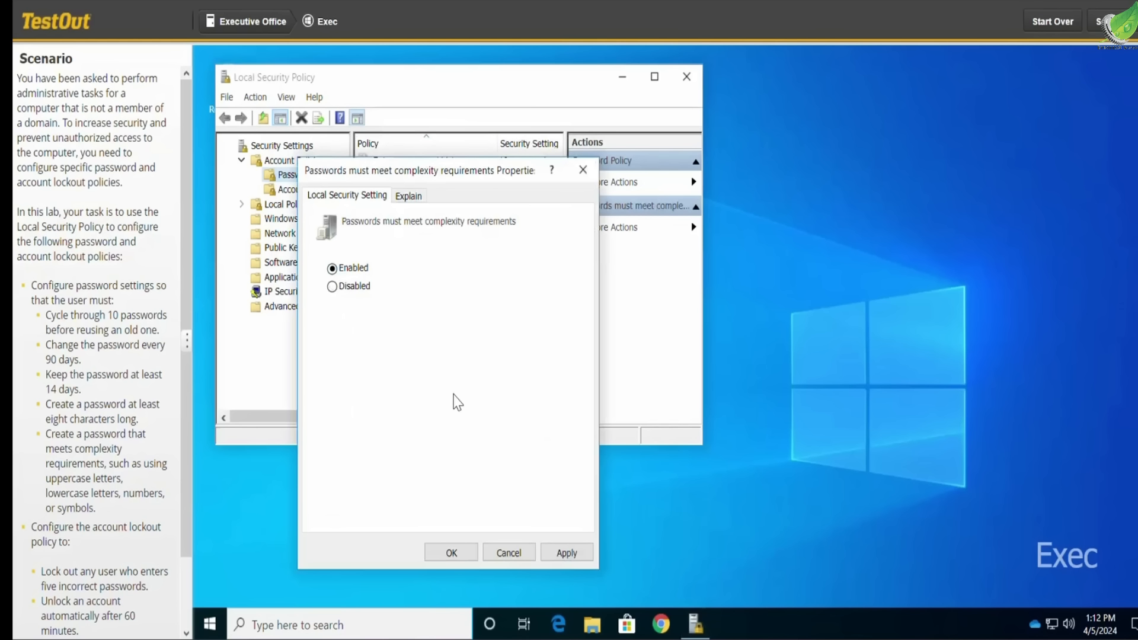
pyautogui.click(555, 554)
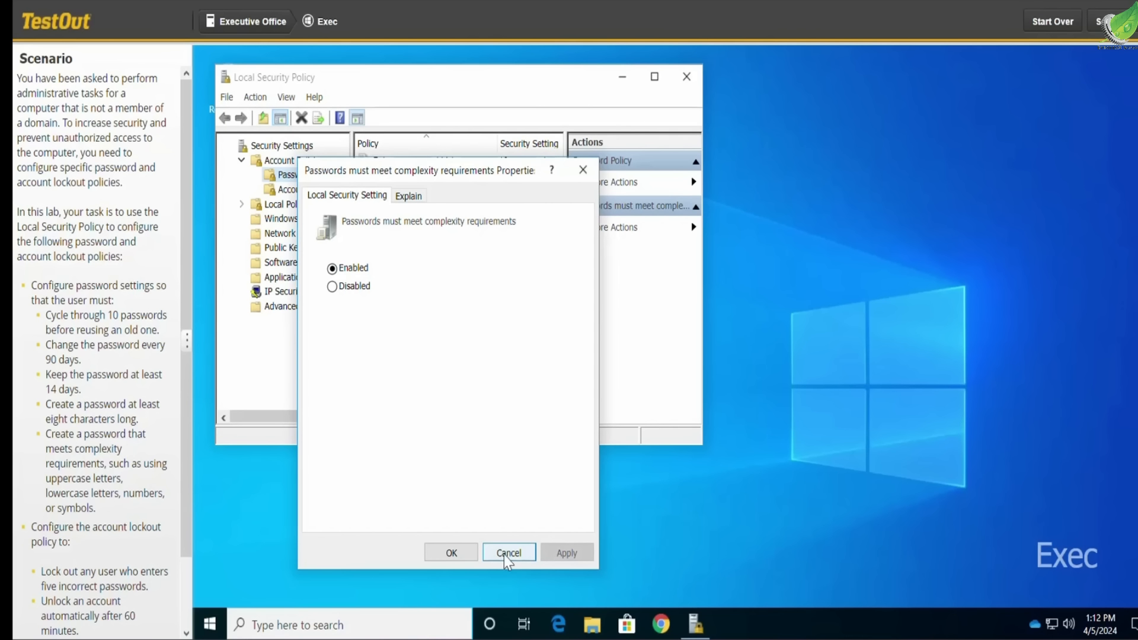
pyautogui.click(461, 559)
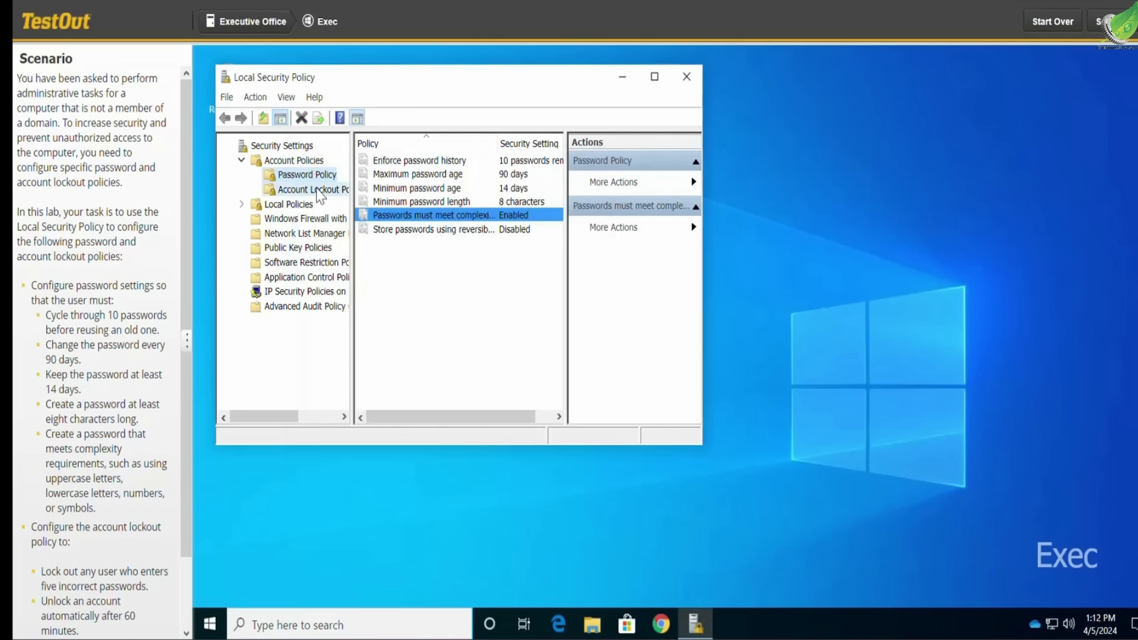
# In the Account Lockout Policy, set the account lockout threshold to 5 invalid logon attempts, accepting the suggested 30-minute values for the related policies
pyautogui.click(317, 190)
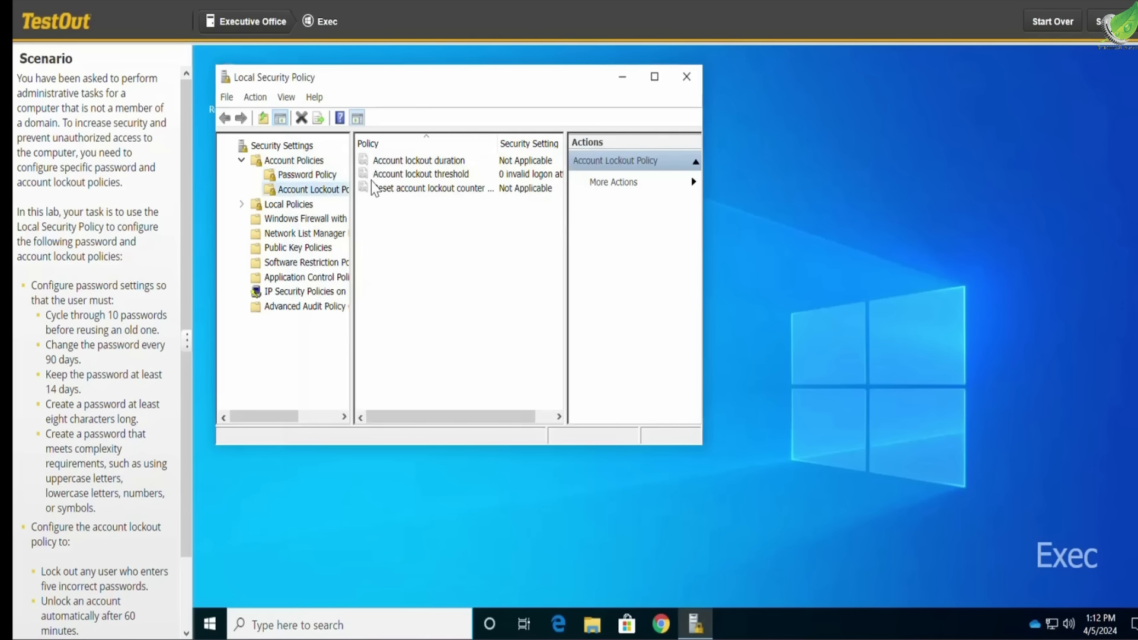
pyautogui.click(394, 176)
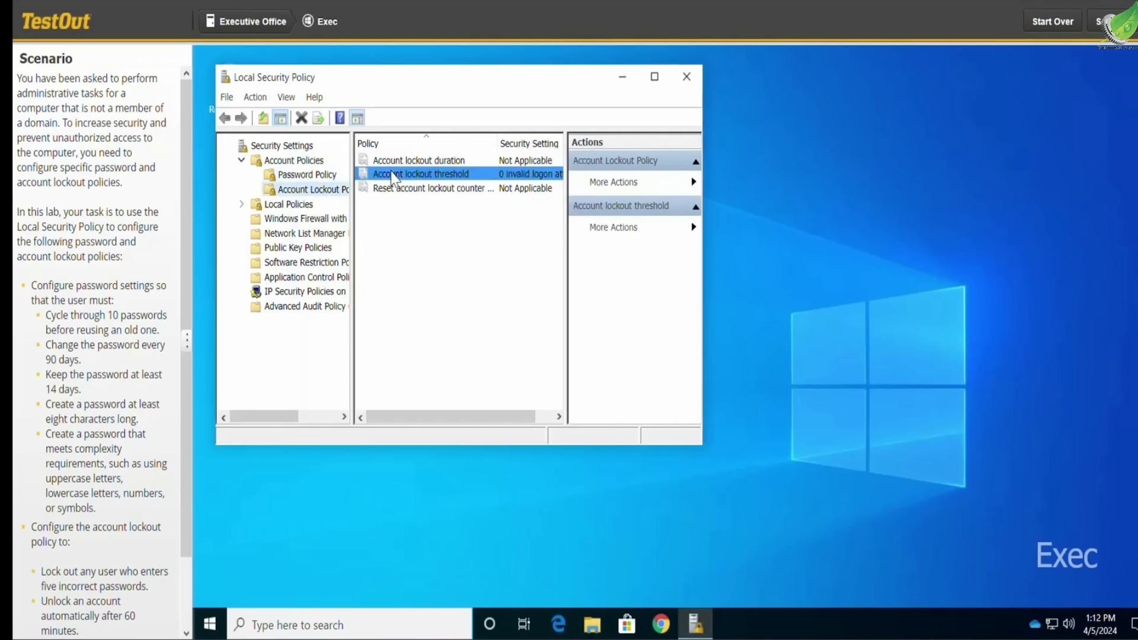
pyautogui.doubleClick(393, 174)
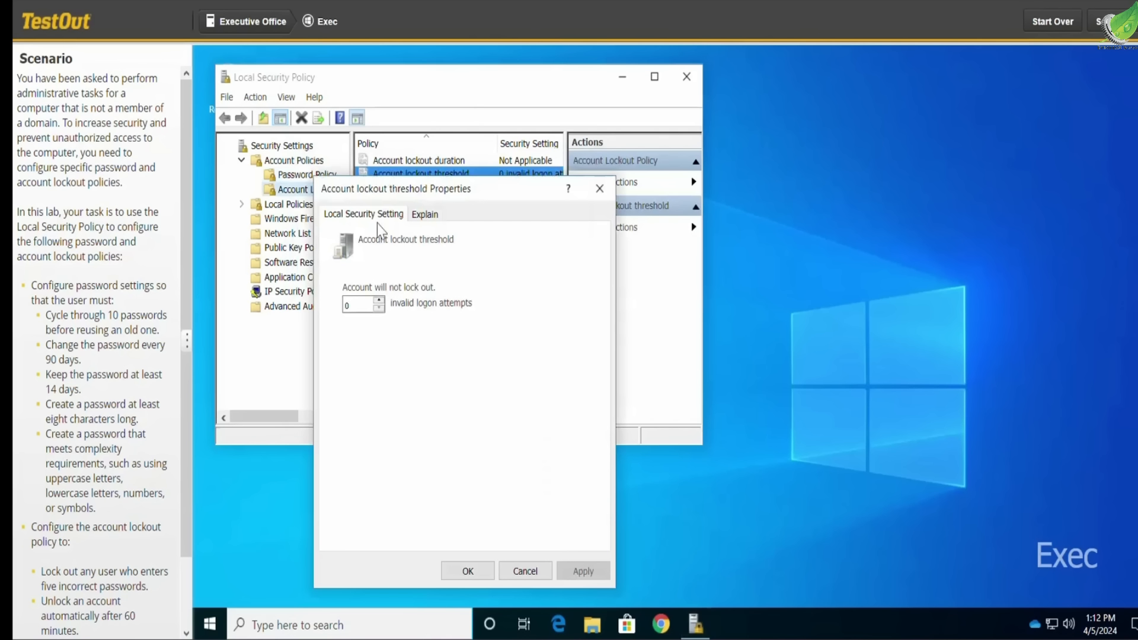
pyautogui.doubleClick(362, 304)
pyautogui.write('5')
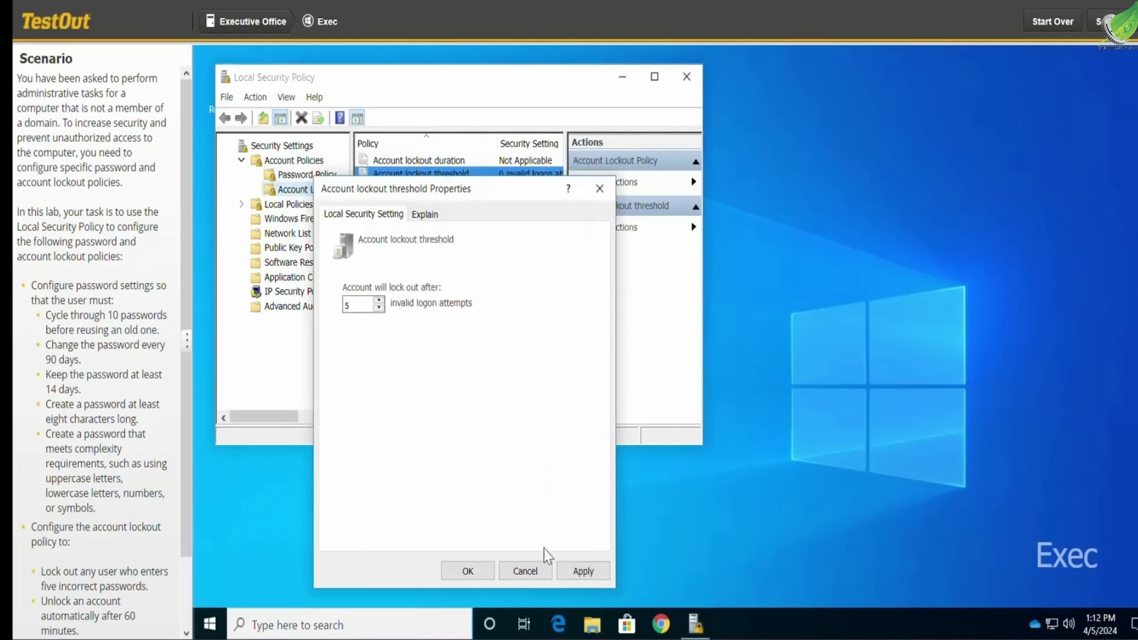
pyautogui.click(575, 572)
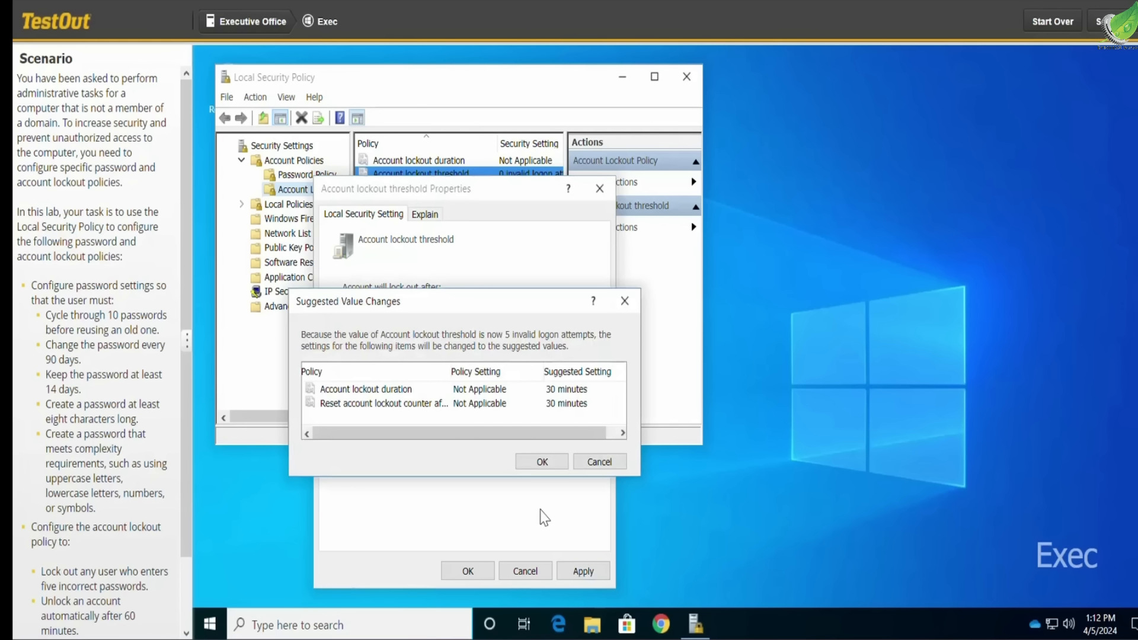
pyautogui.click(536, 462)
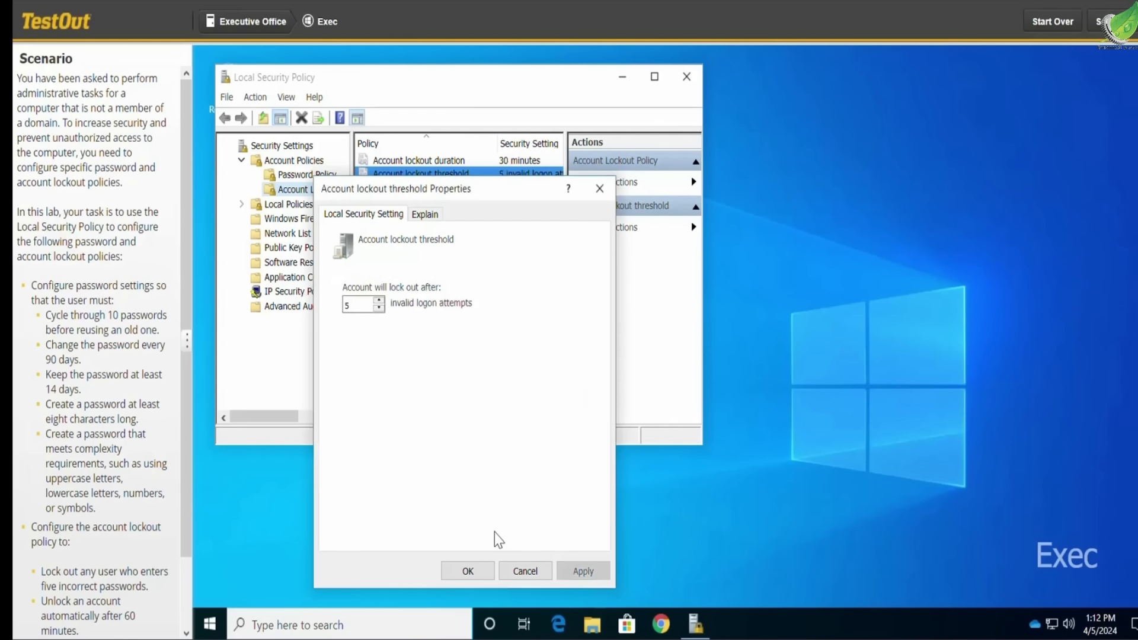
pyautogui.click(469, 571)
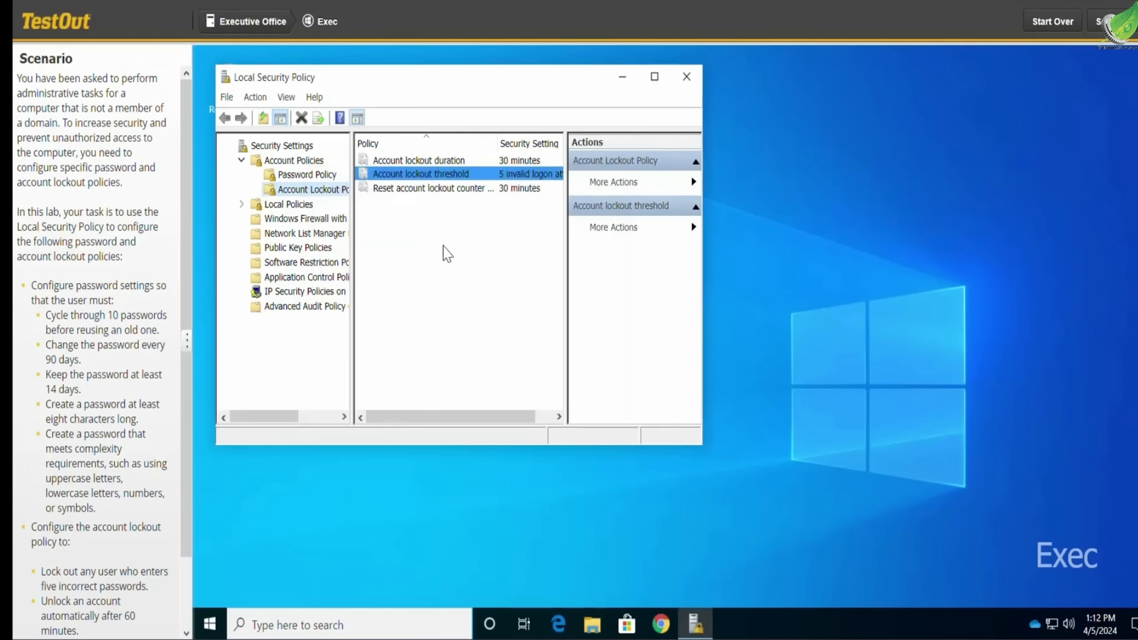
# Set the Account lockout duration policy so that accounts stay locked out for 60 minutes, and apply it
pyautogui.click(445, 161)
pyautogui.doubleClick(443, 163)
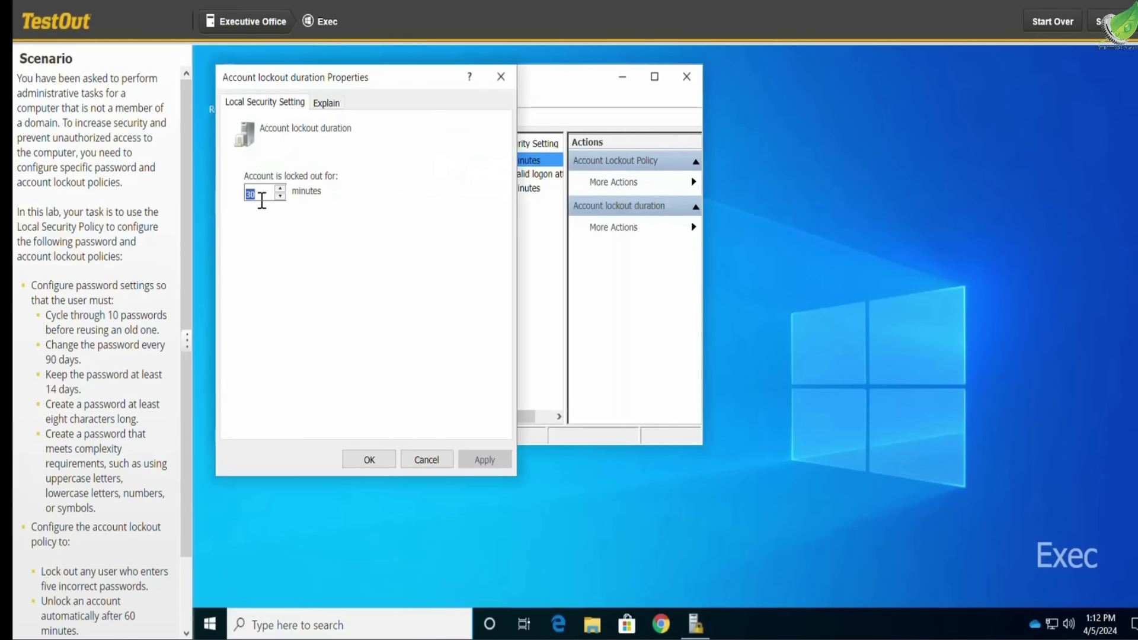
pyautogui.write('6')
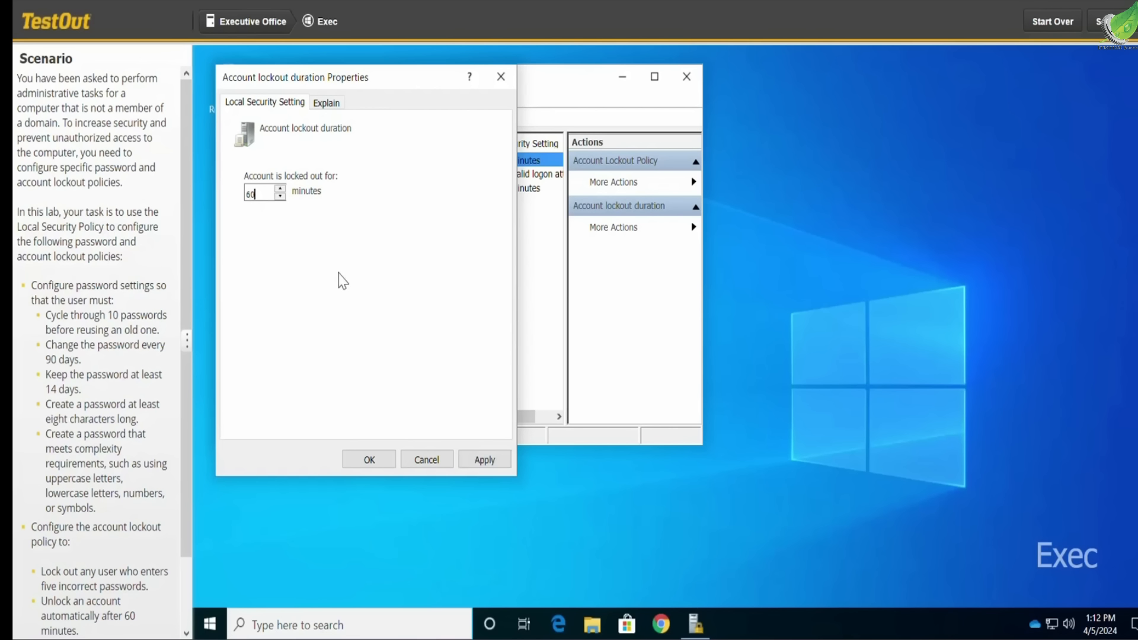
pyautogui.click(485, 460)
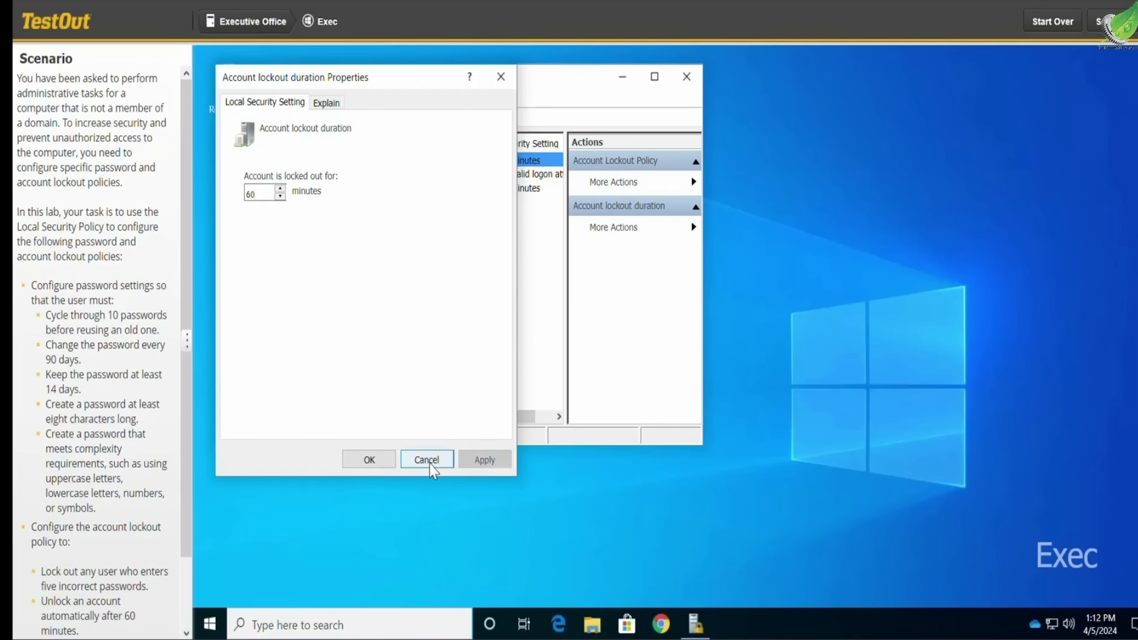
pyautogui.click(392, 462)
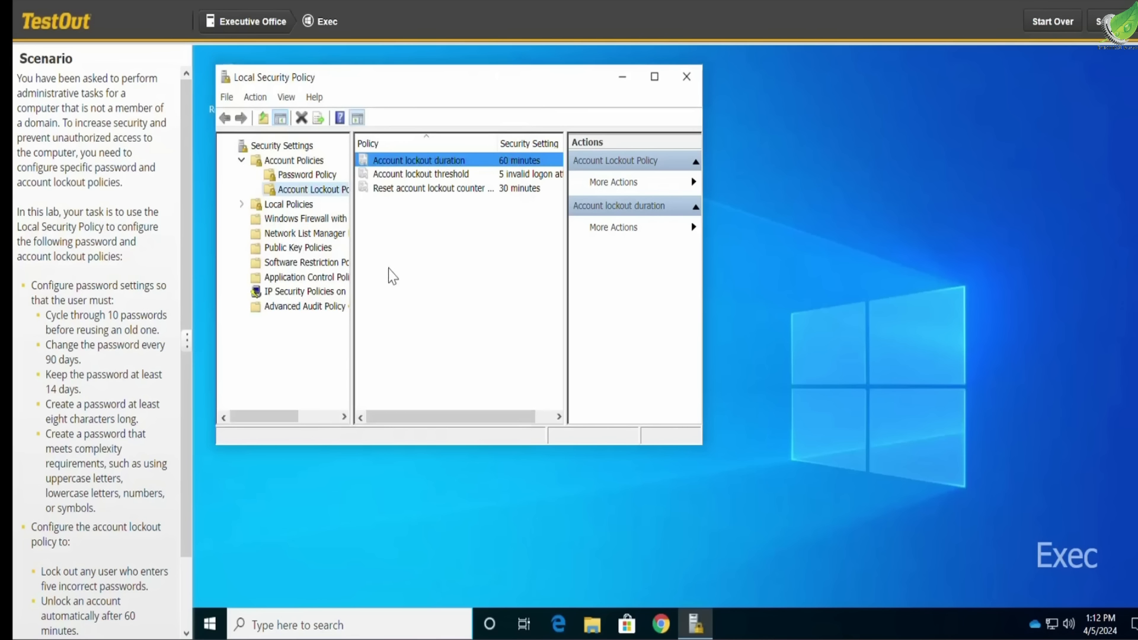
# Set the account lockout counter to reset after 10 minutes, apply it, and submit the lab for scoring
pyautogui.doubleClick(428, 189)
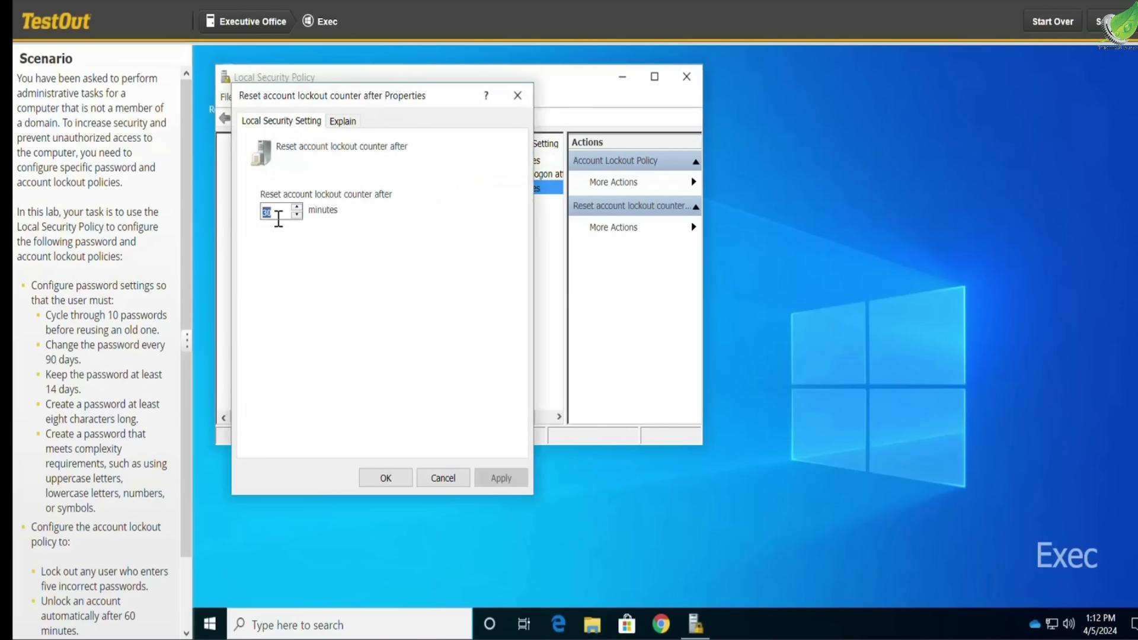
pyautogui.write('1')
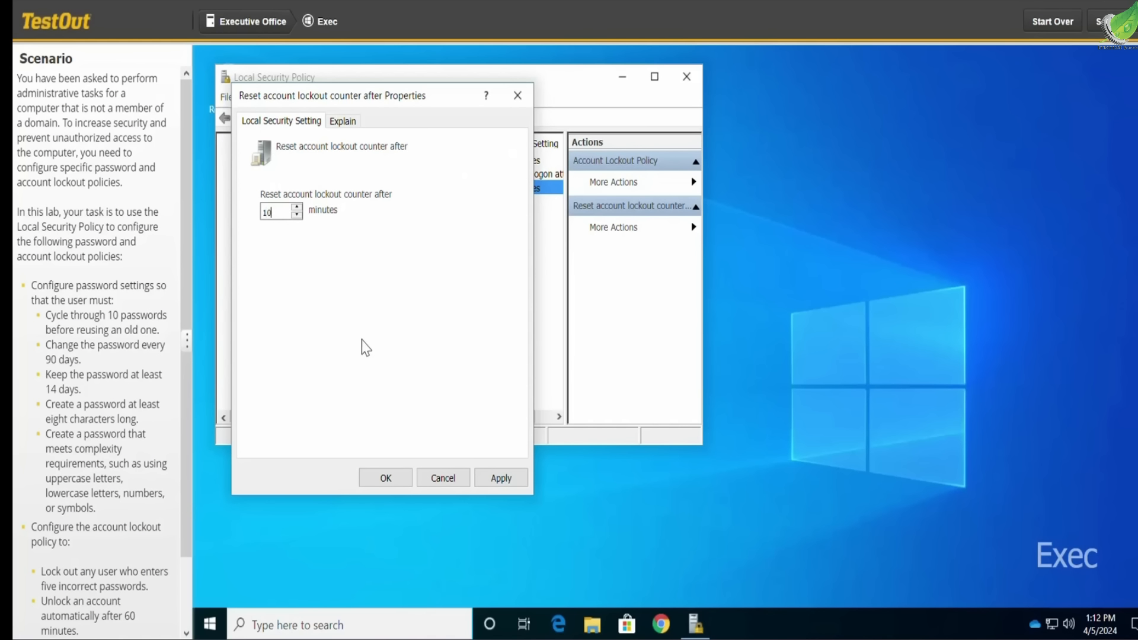
pyautogui.click(496, 479)
pyautogui.click(398, 479)
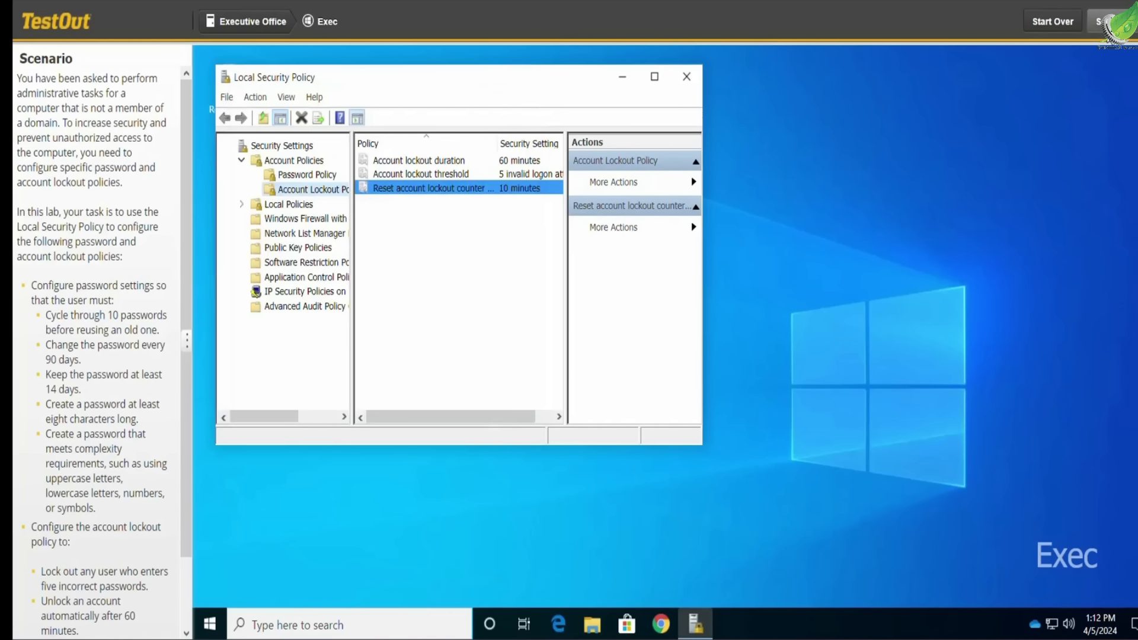
pyautogui.click(1105, 22)
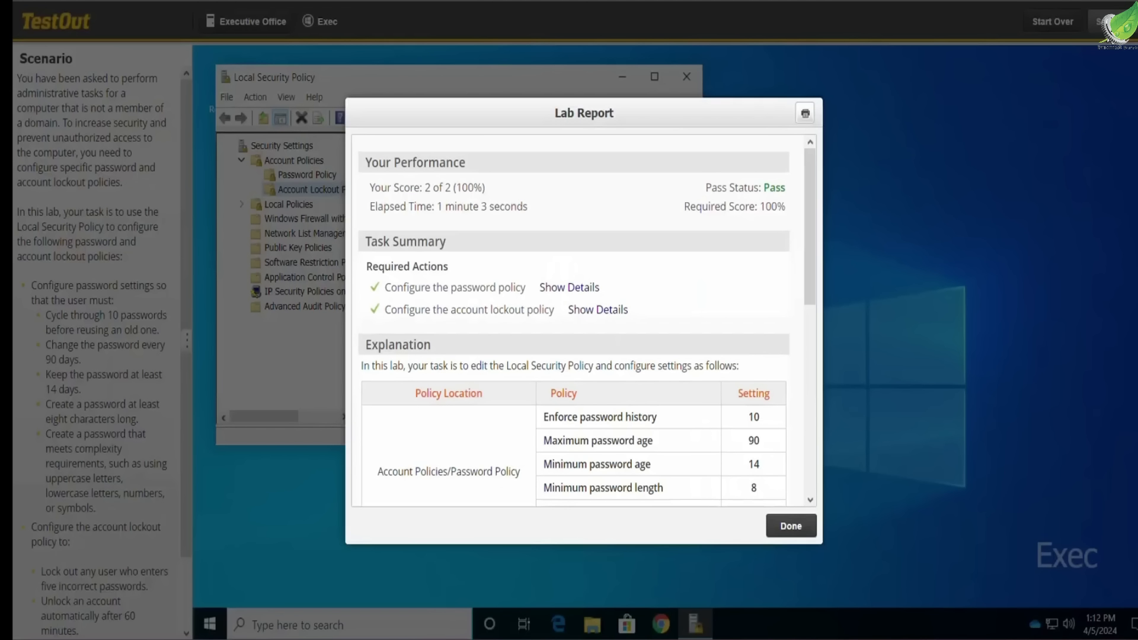